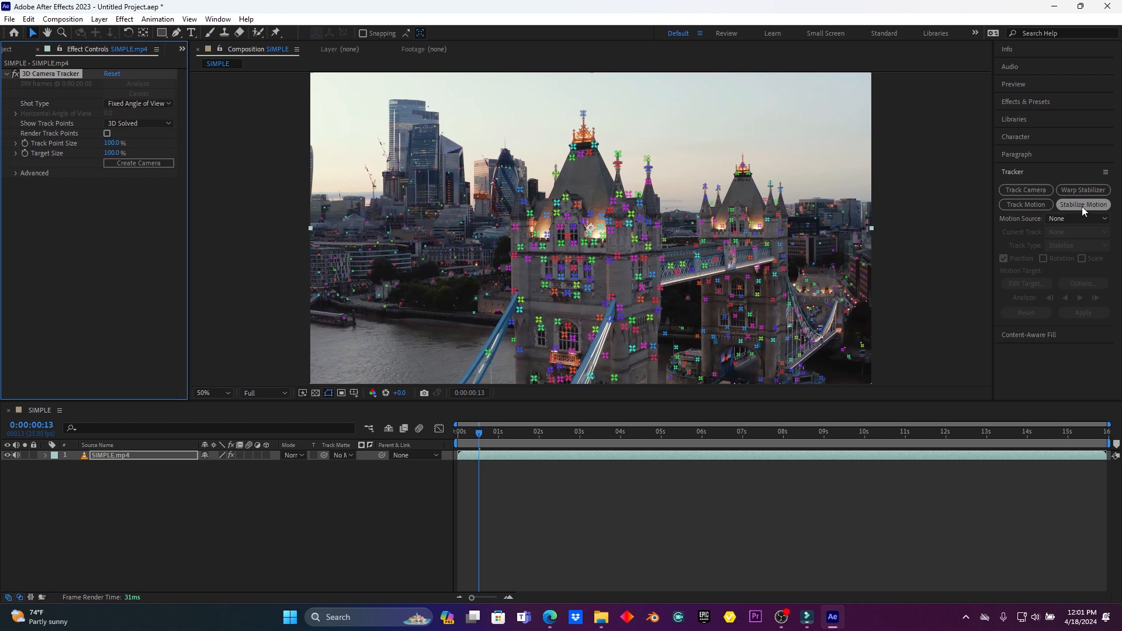
- Create a solid and camera from the track points on the bridge's upper walkway at 0:00:05:24 and preview the tracked solid
left_click_drag(481, 437, 701, 443)
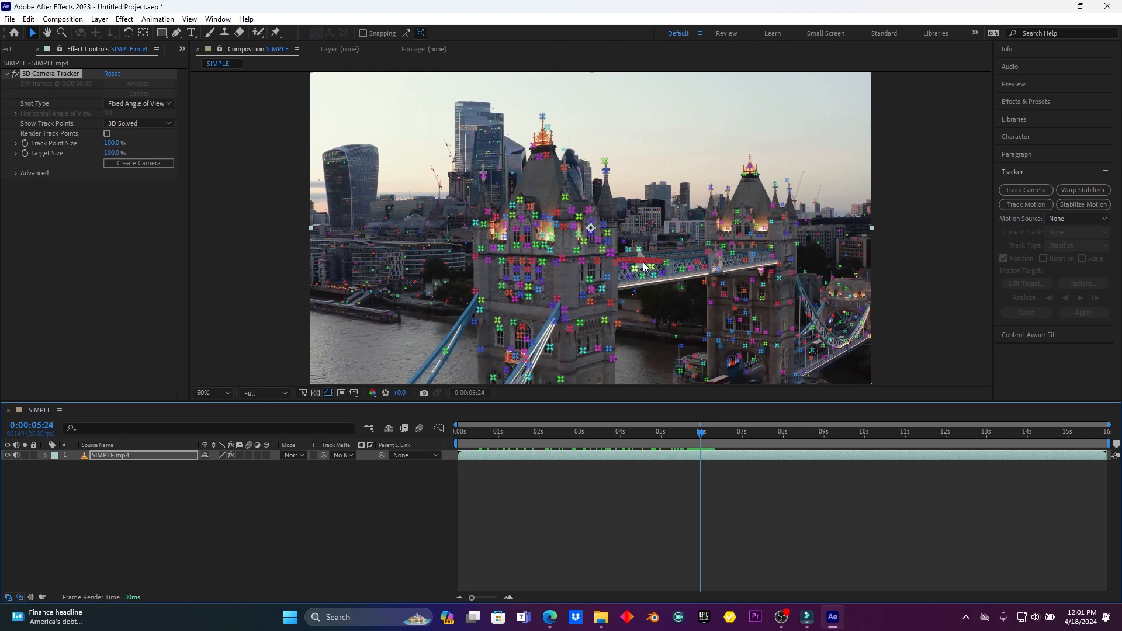
right_click(644, 267)
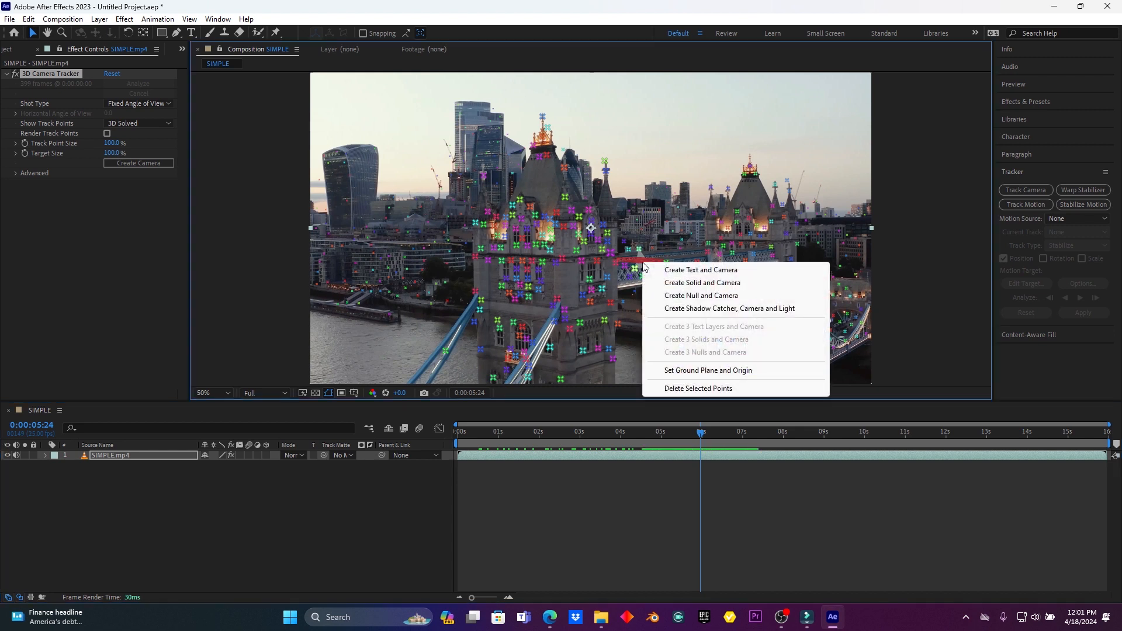
left_click(679, 282)
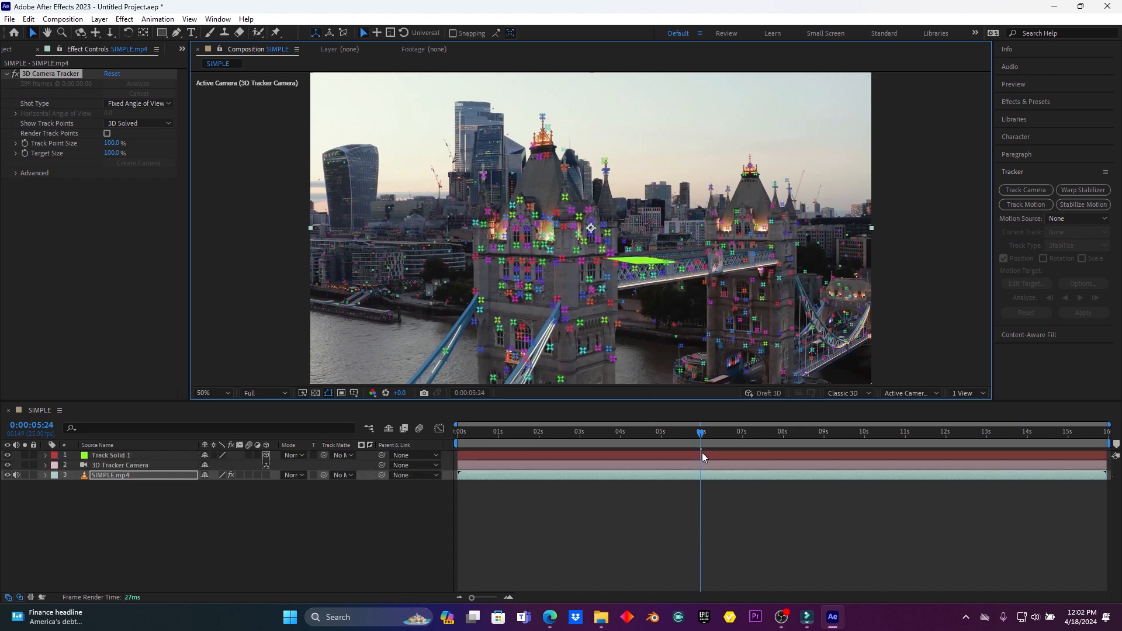
left_click_drag(700, 435, 532, 418)
key("space")
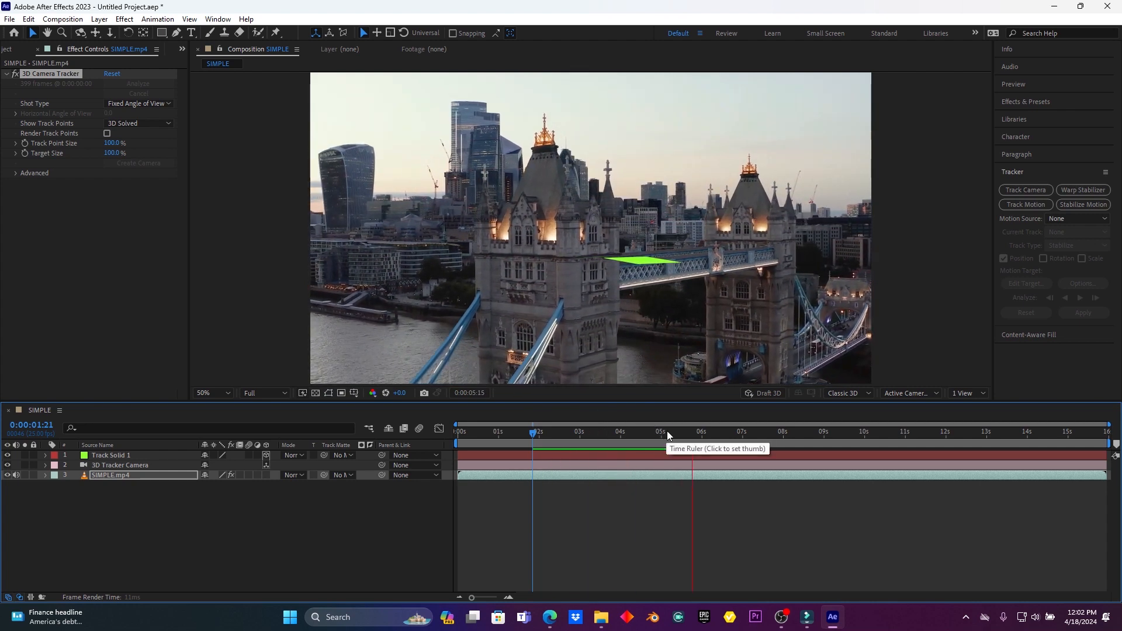
key("space")
left_click_drag(707, 434, 551, 434)
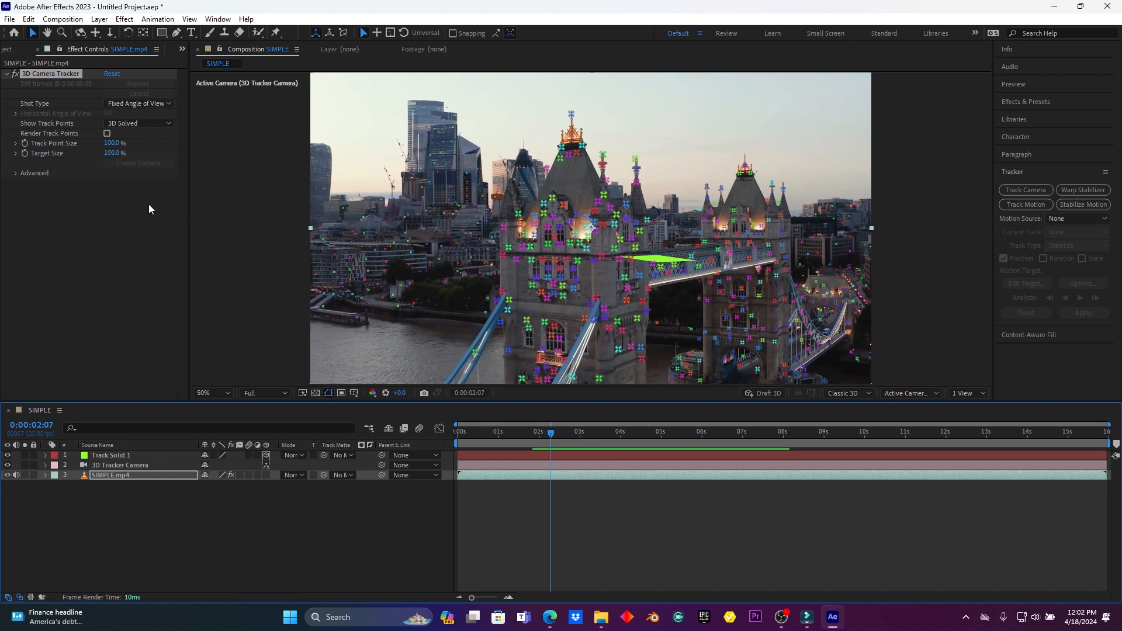
- Add the LONDON still image from the project as the top layer of the SIMPLE composition and scale it to 61%
left_click(21, 72)
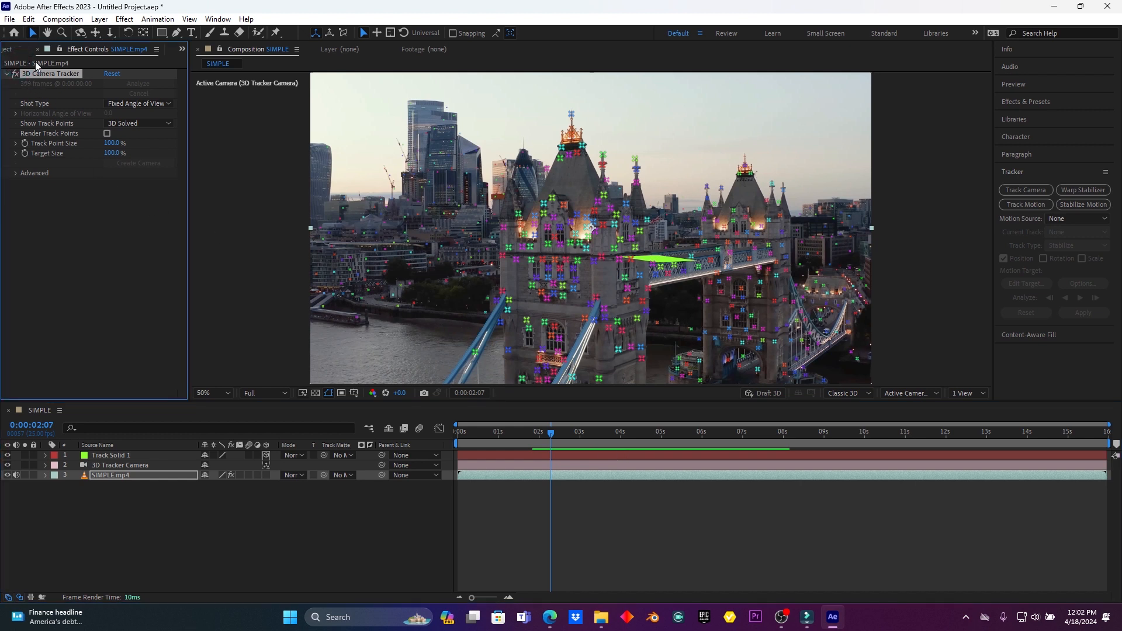
left_click(7, 49)
left_click_drag(51, 155, 105, 454)
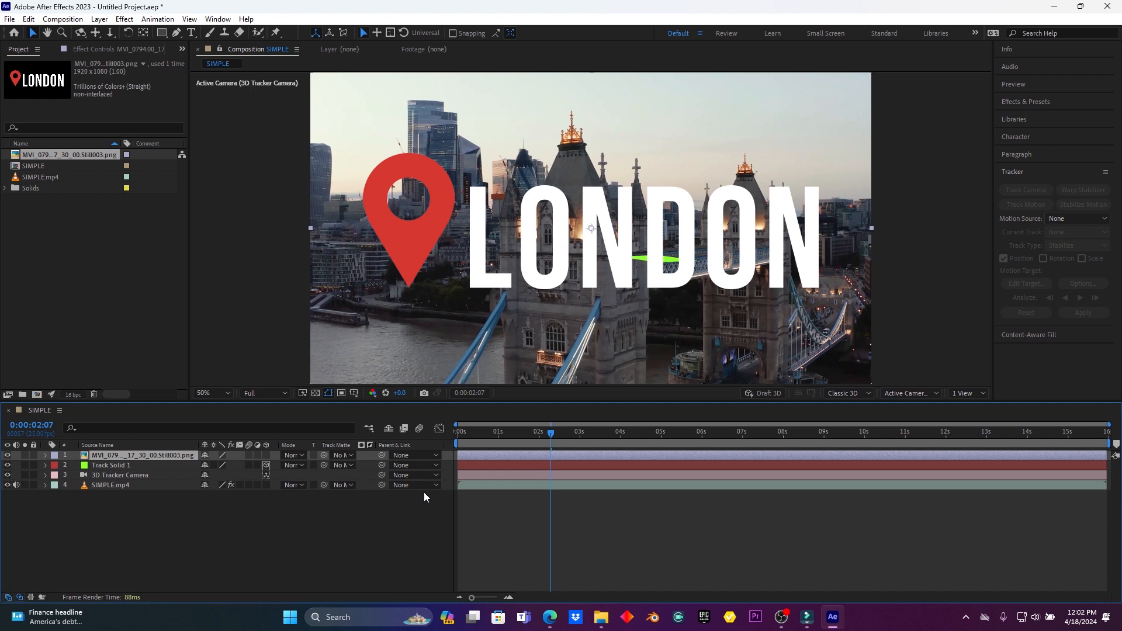
key("s")
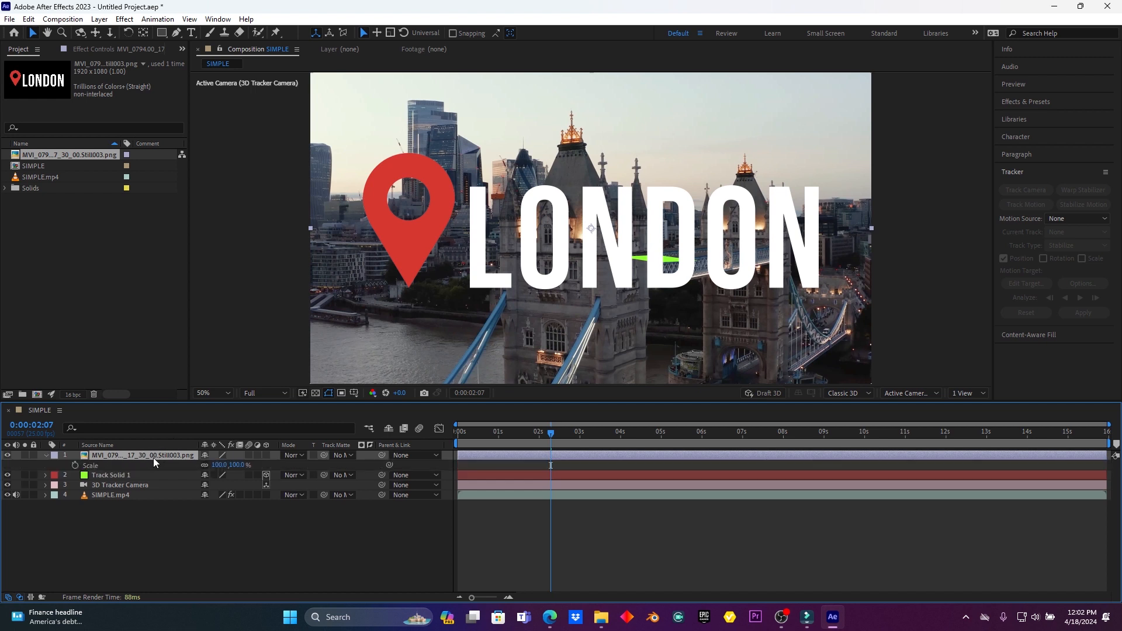
mouse_move(220, 465)
left_mouse_down()
mouse_move(199, 464)
mouse_move(214, 468)
left_mouse_up()
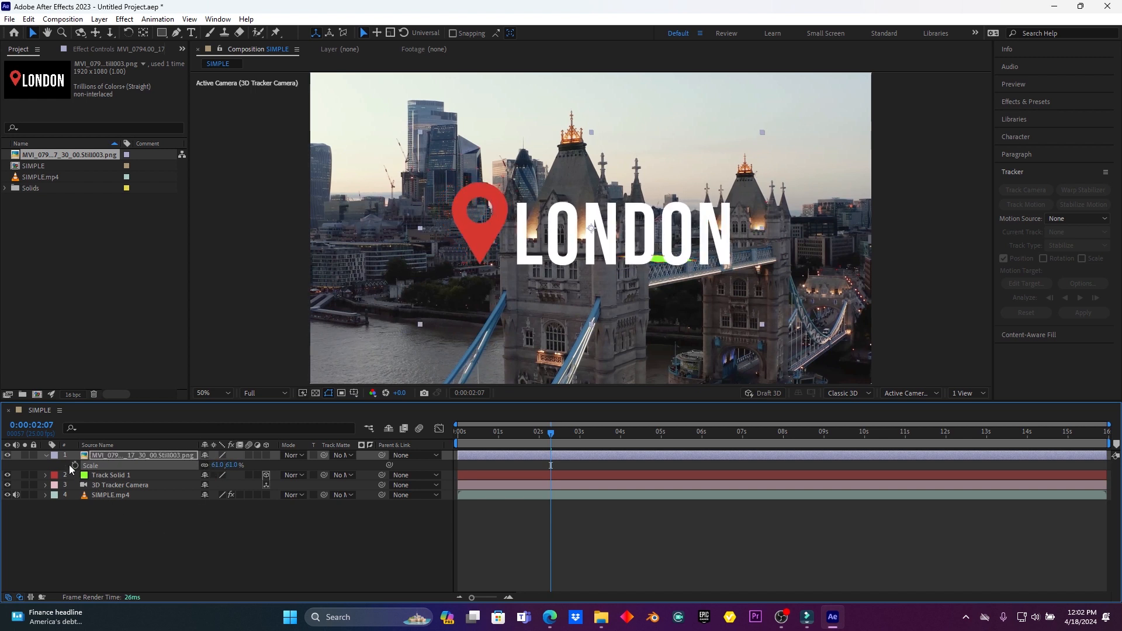
- Make the LONDON image layer 3D and move it along its X axis over the near tower, to X position about 1597
left_click(46, 456)
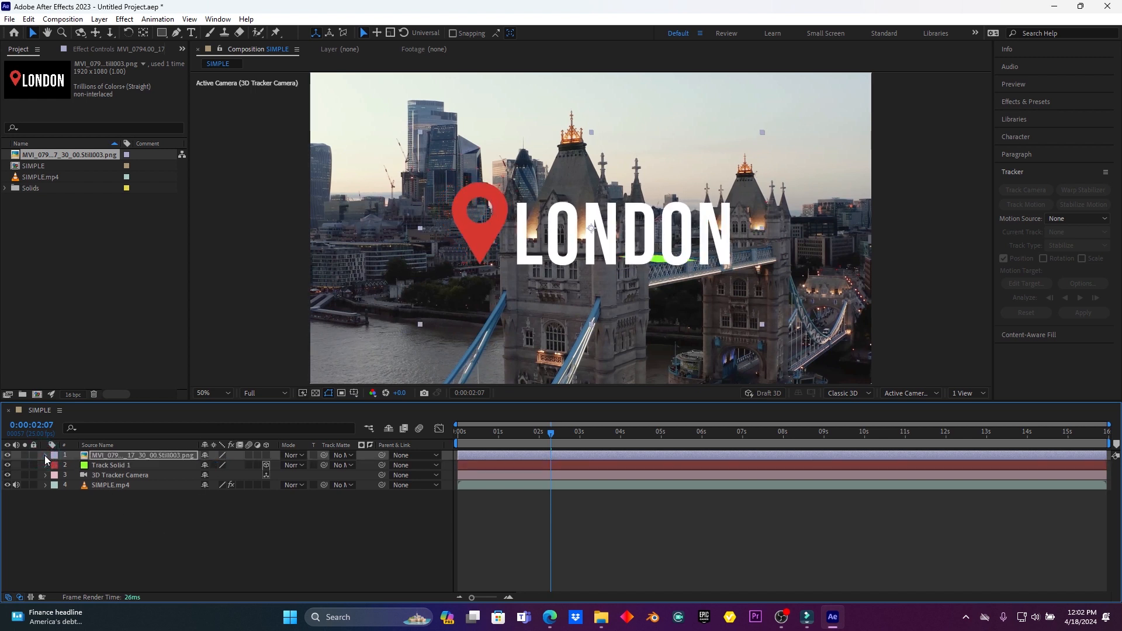
left_click(266, 456)
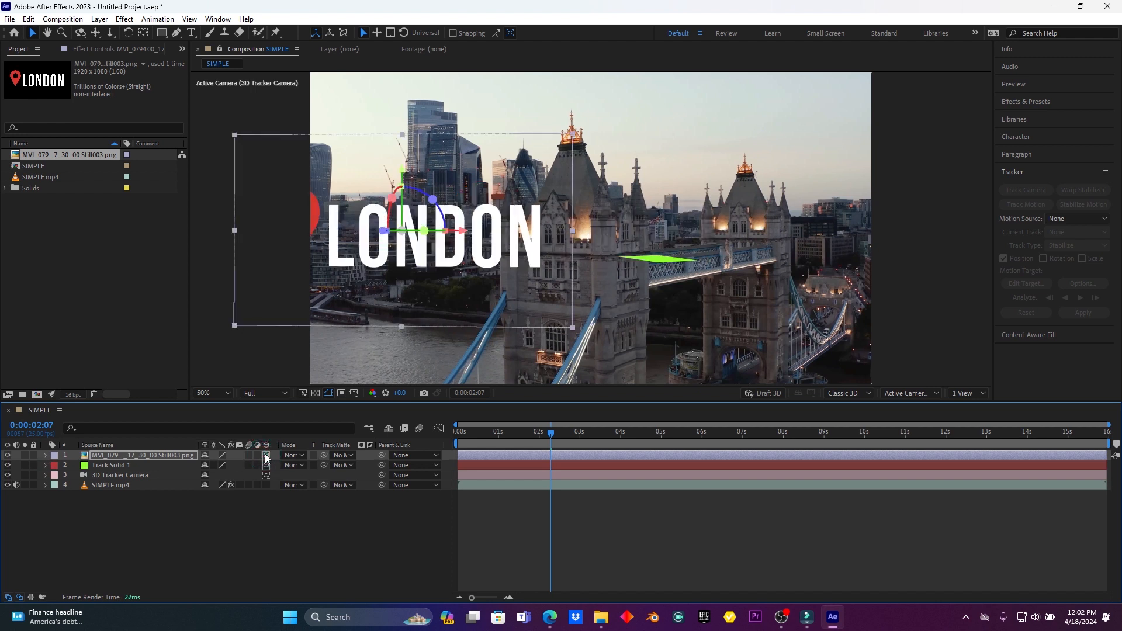
left_click_drag(467, 231, 687, 231)
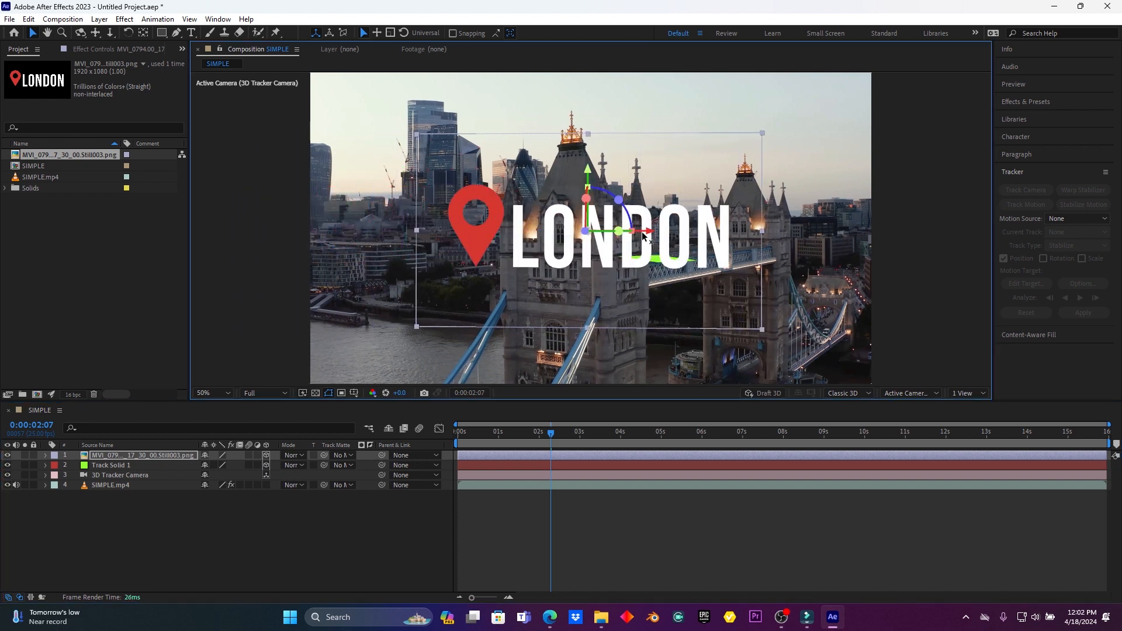
- Set the LONDON layer's Y rotation to -42°
left_click(45, 456)
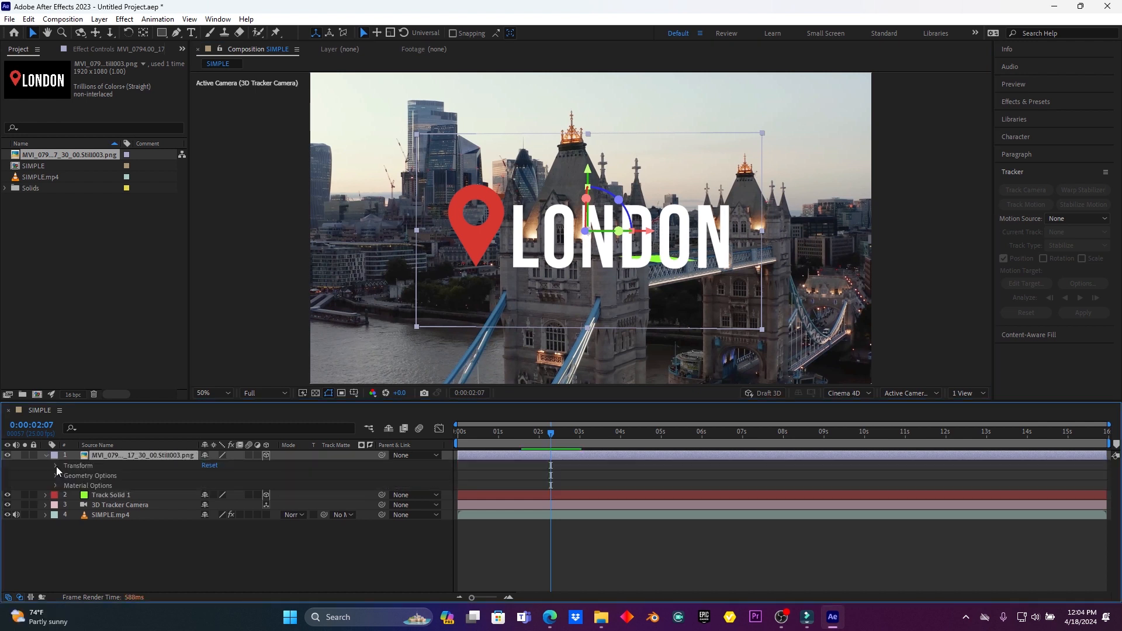
left_click(55, 466)
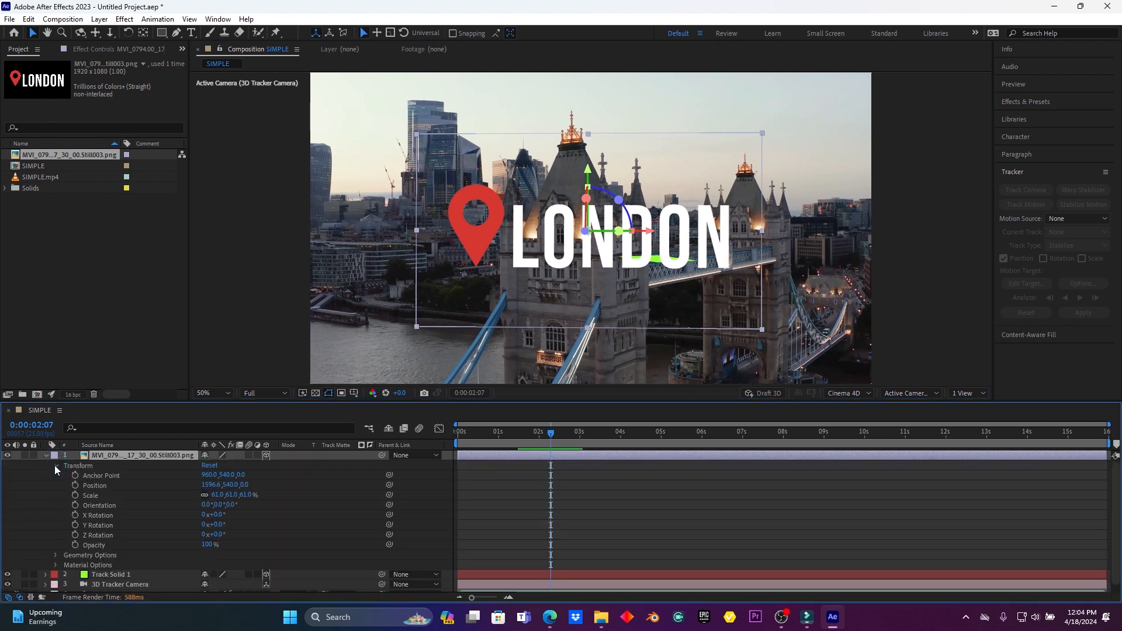
left_click_drag(221, 526, 193, 525)
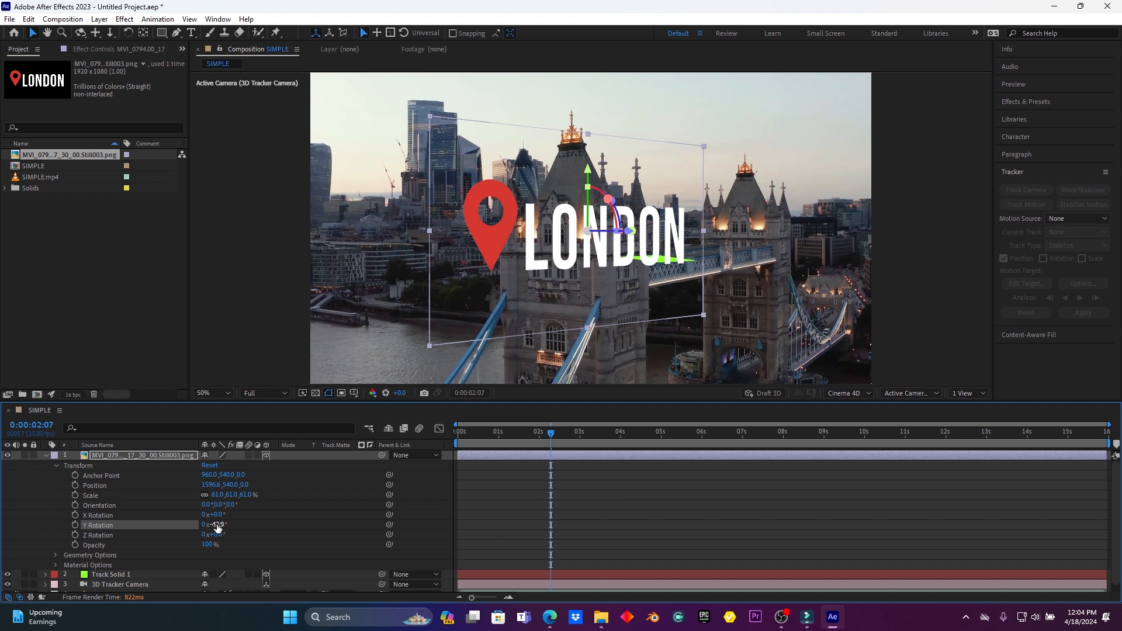
left_click(47, 456)
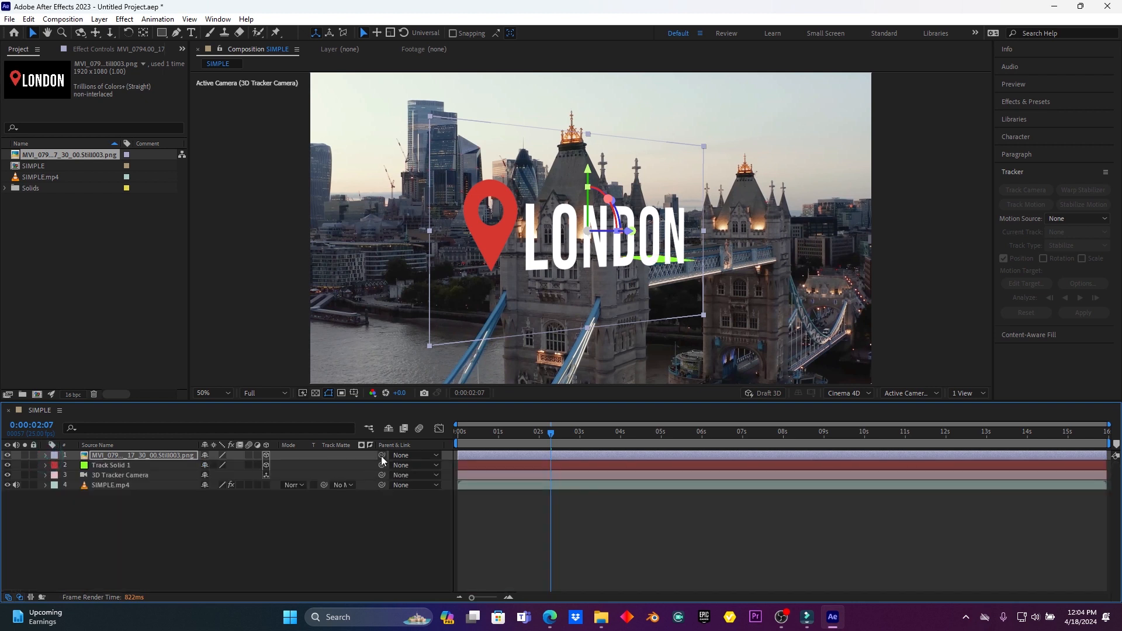
- Parent the LONDON layer to Track Solid 1 and preview the composition from near the start
left_click_drag(382, 456, 140, 465)
left_click_drag(498, 435, 468, 439)
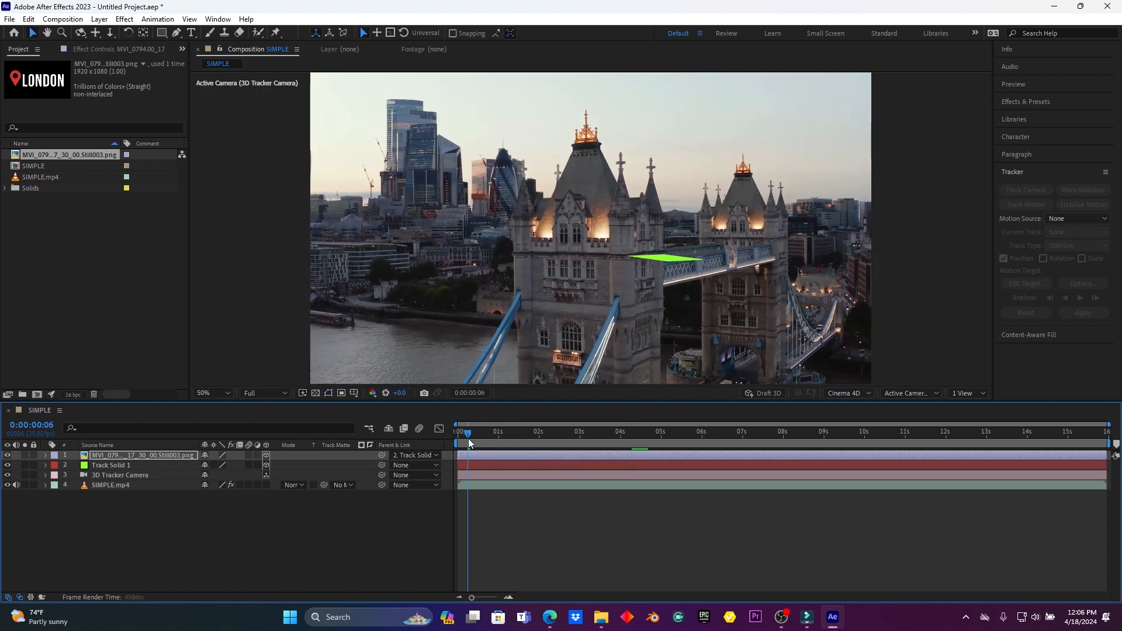
key("space")
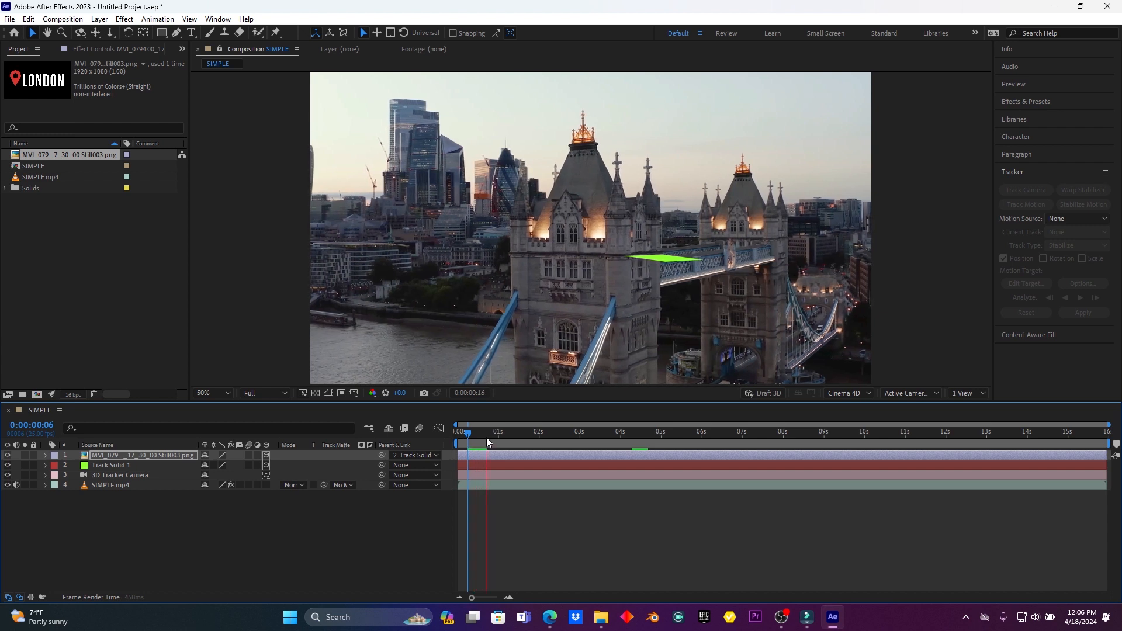
key("space")
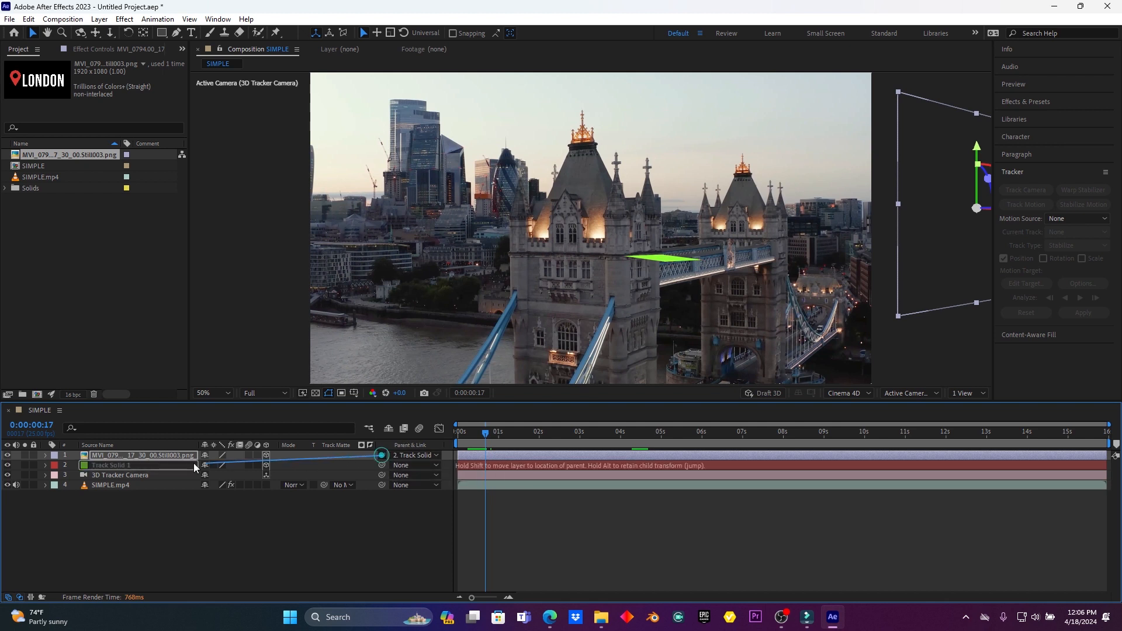
- Parent the LONDON layer to Track Solid 1 again, moving it to the solid's location, and preview the motion
left_click(153, 468)
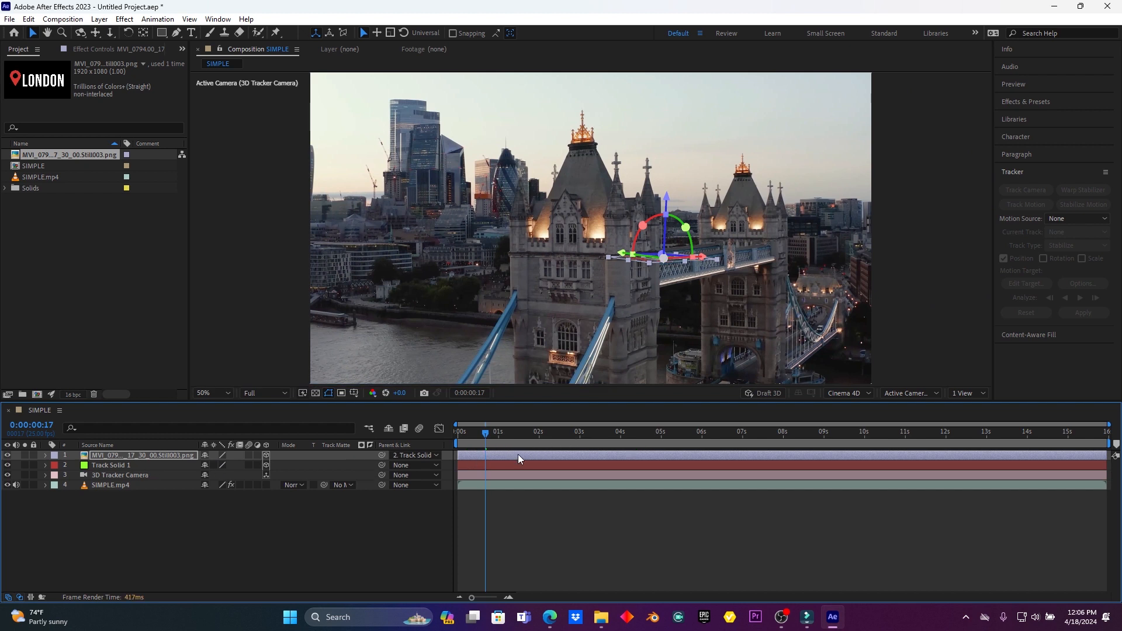
key("space")
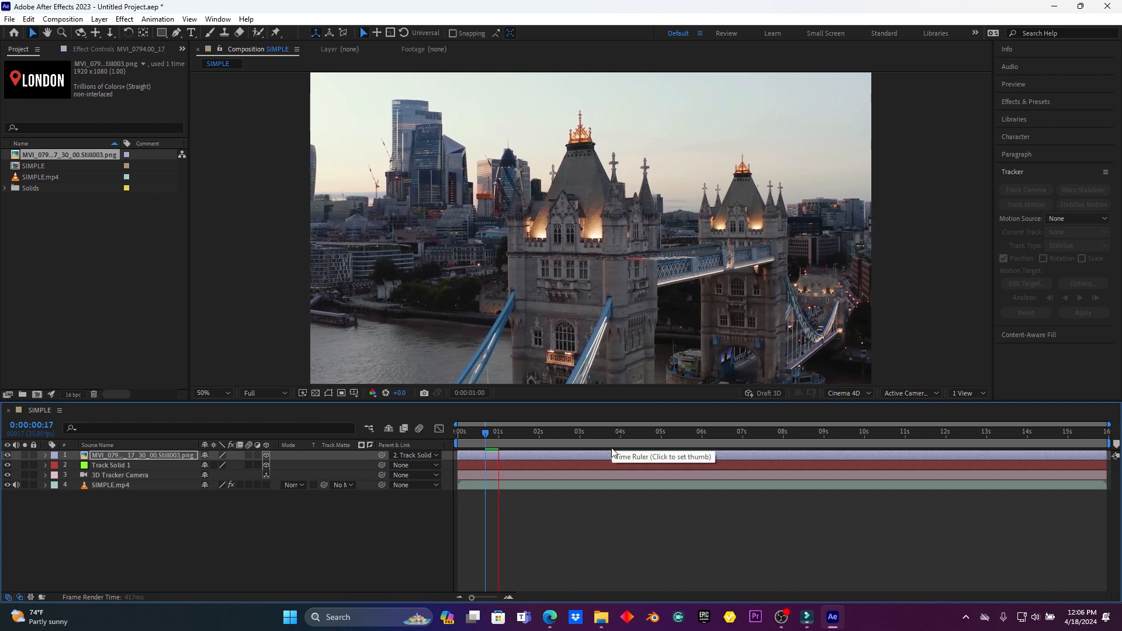
key("space")
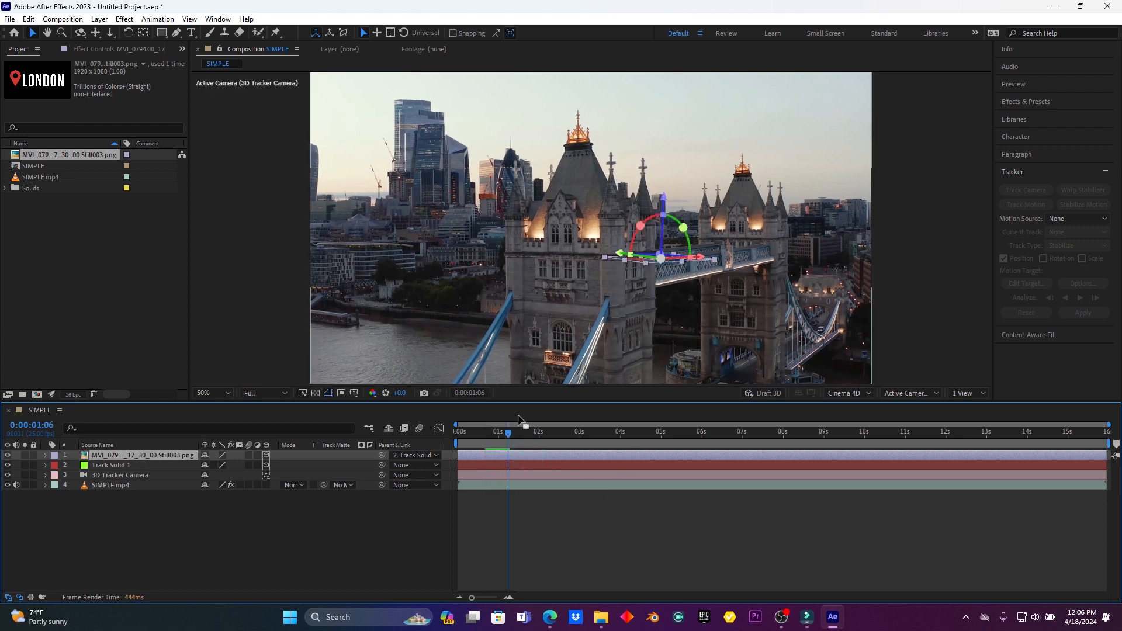
- Set the LONDON layer's X rotation to 49° and Y rotation to -24°, and adjust its orientation until it stands upright on the bridge walkway
left_click(46, 456)
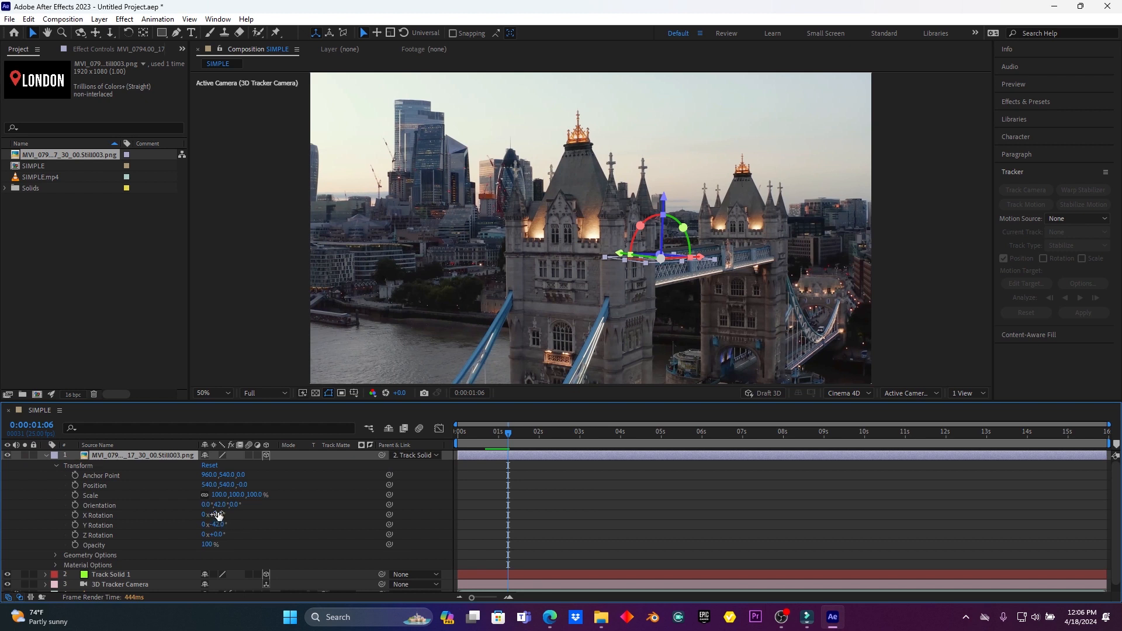
mouse_move(219, 515)
left_mouse_down()
mouse_move(254, 519)
mouse_move(205, 525)
left_mouse_up()
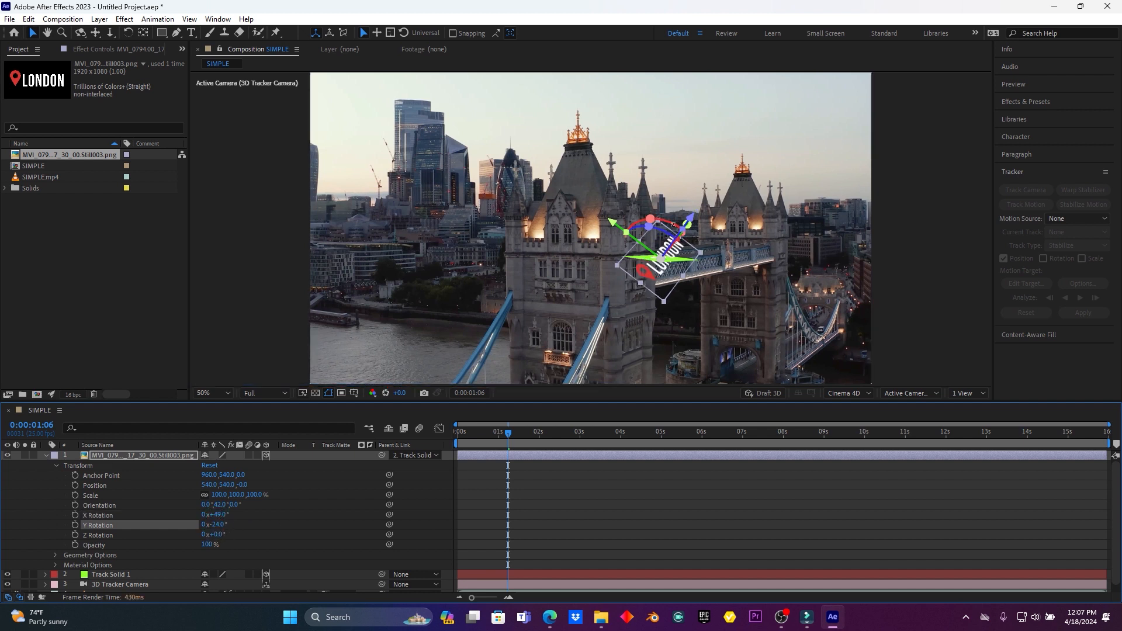
left_click_drag(650, 220, 678, 226)
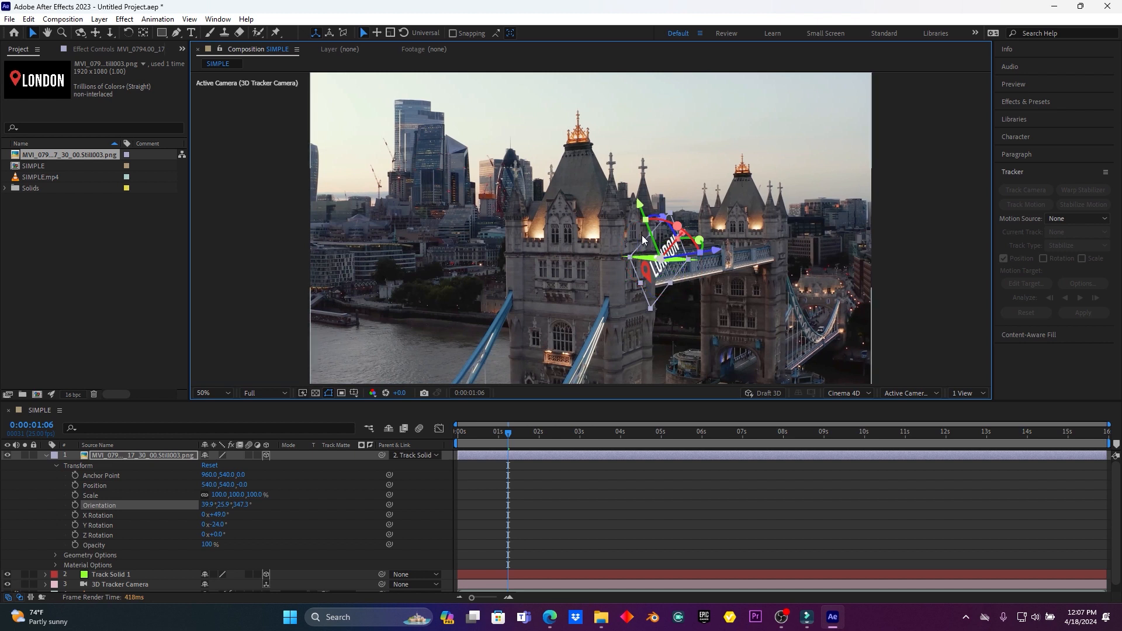
left_click_drag(660, 218, 694, 249)
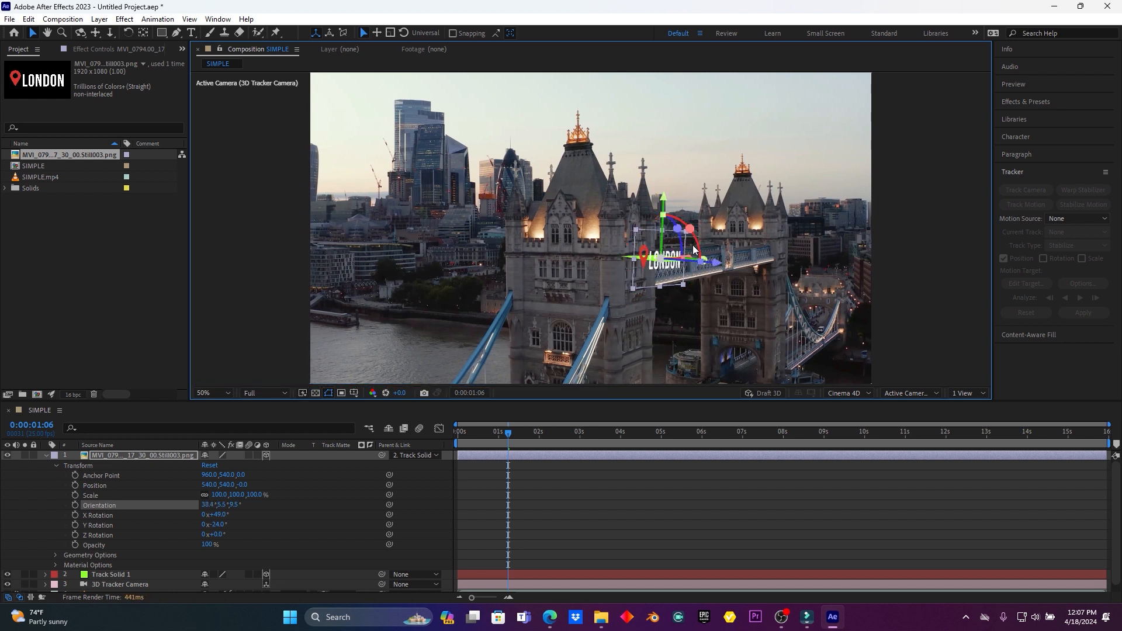
- Scale the LONDON layer to 251% and slightly readjust its orientation to follow the bridge's perspective
key("s")
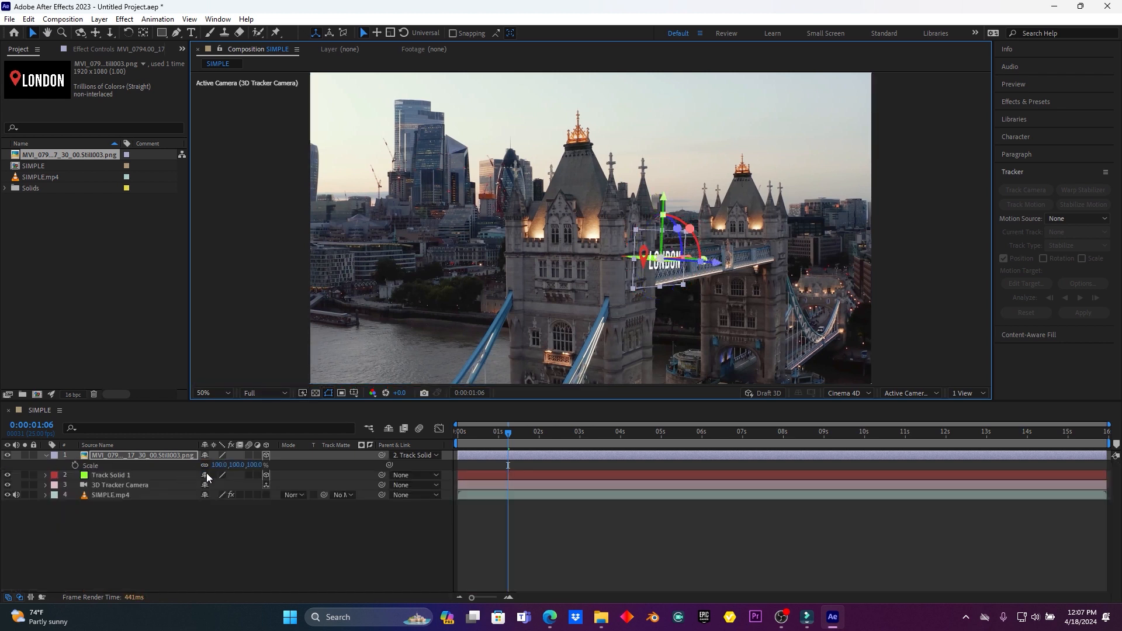
left_click_drag(218, 465, 308, 469)
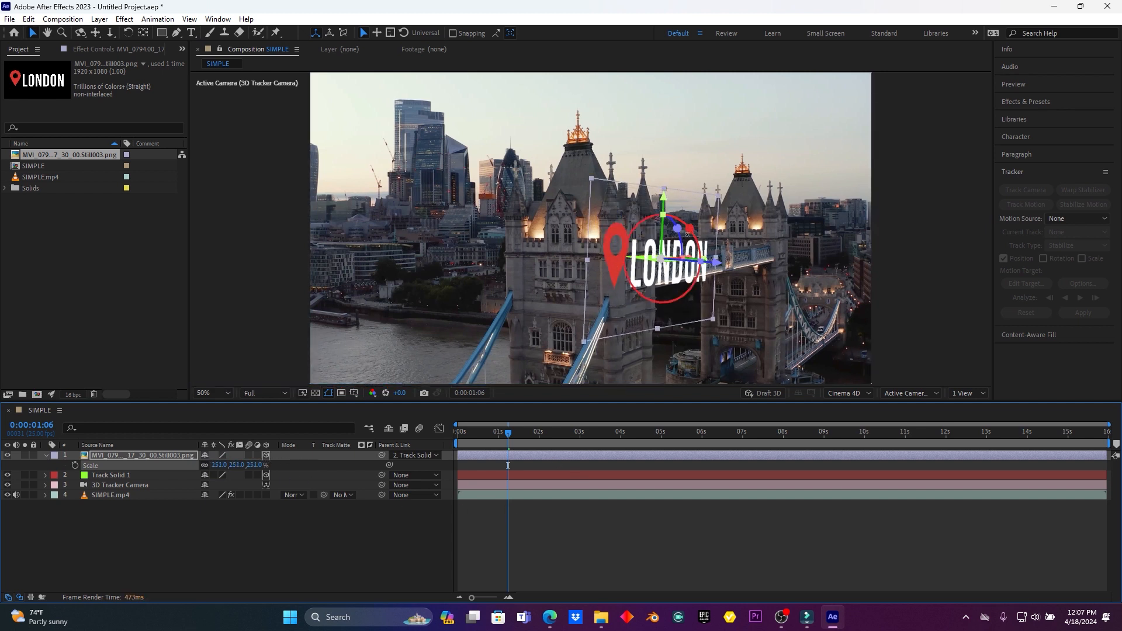
left_click_drag(679, 228, 677, 224)
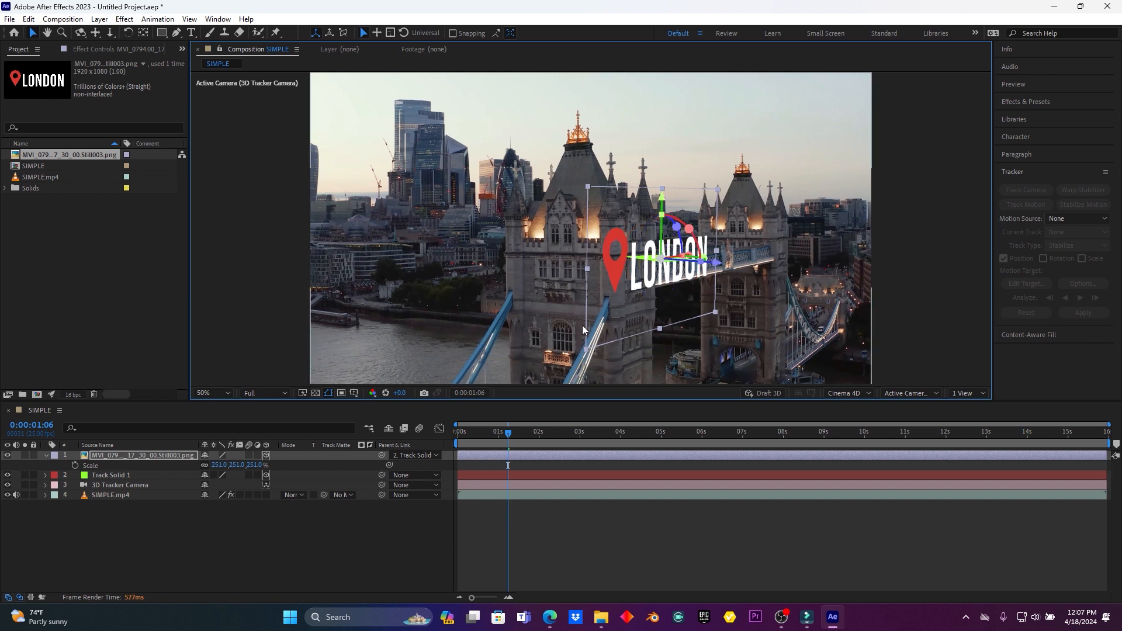
- Raise the LONDON layer above the walkway and shift it toward the far tower, to position about 2307, 98, -1018.5
left_click_drag(661, 197, 667, 146)
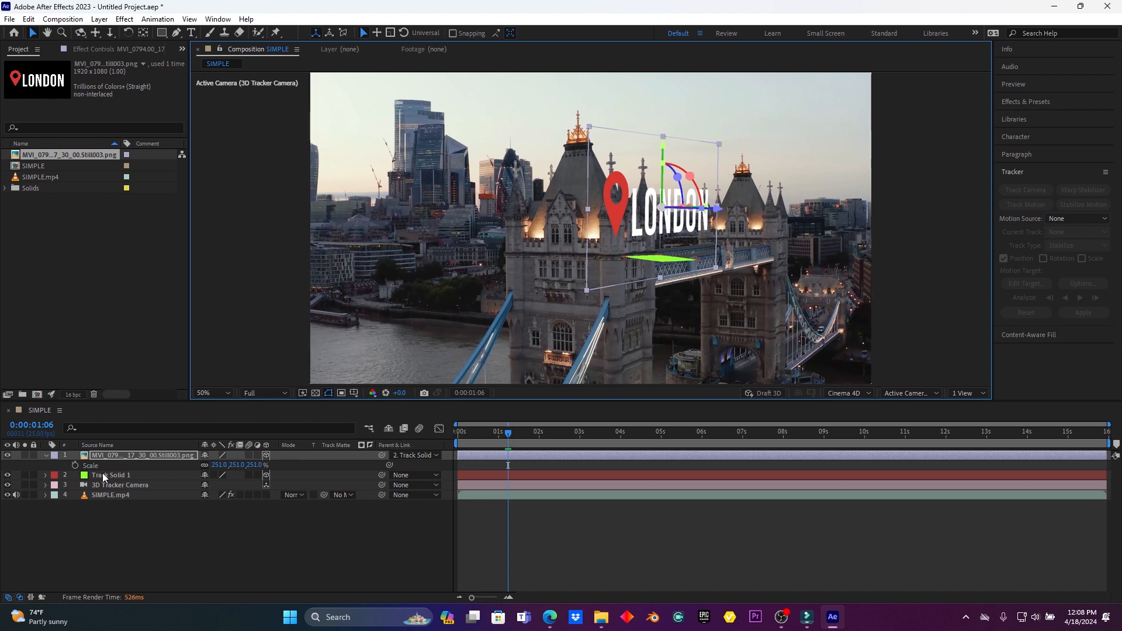
left_click(43, 456)
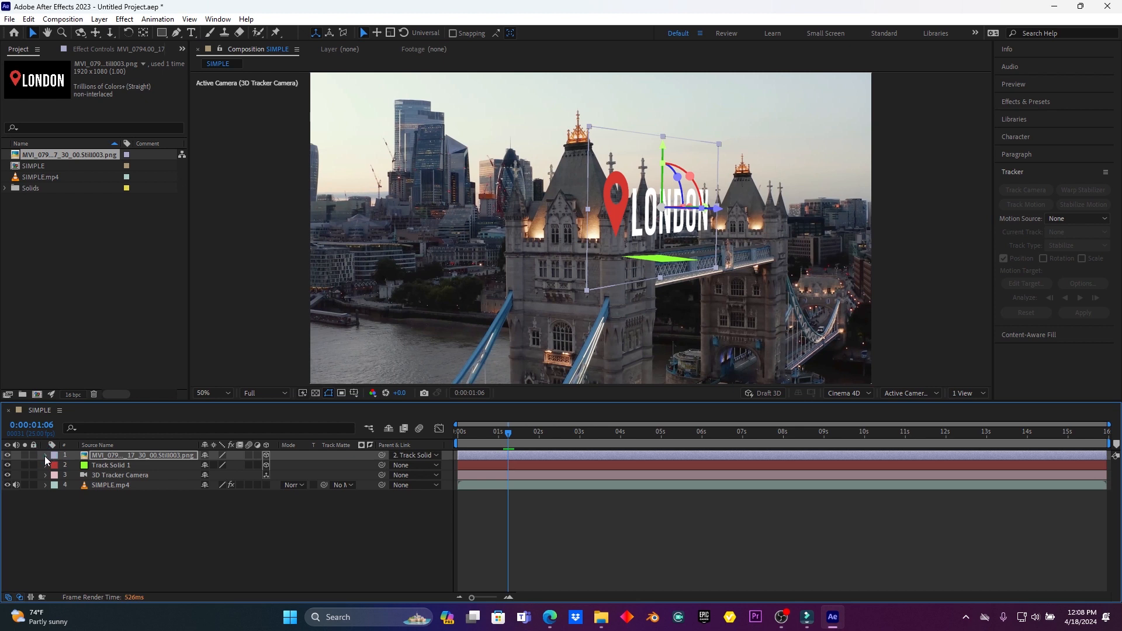
left_click(44, 456)
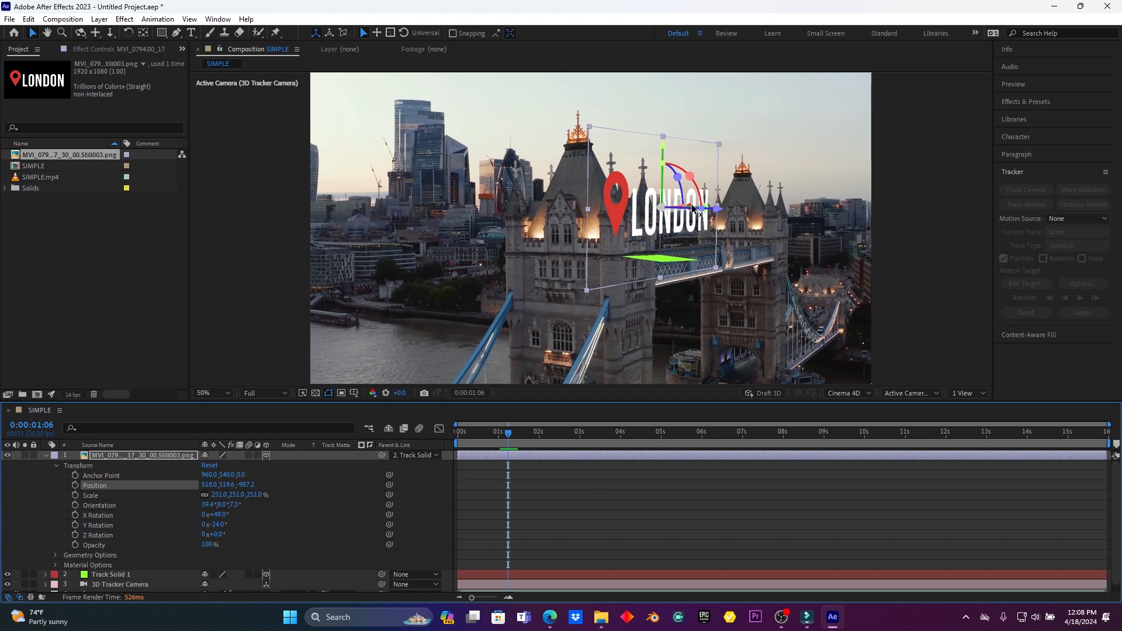
left_click_drag(701, 206, 736, 206)
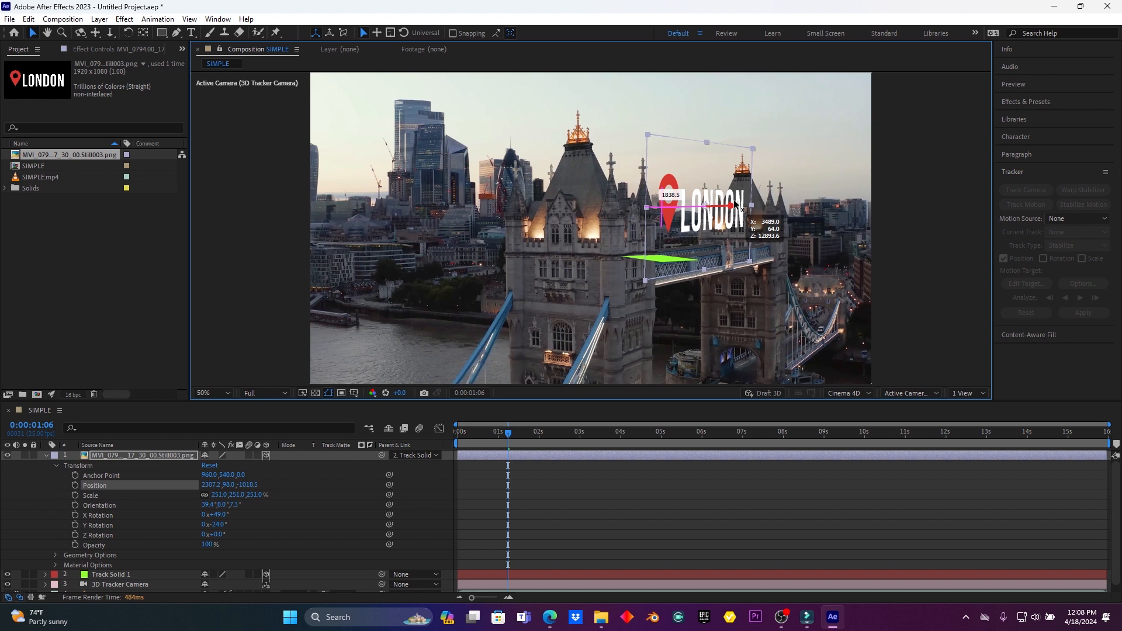
left_click_drag(736, 206, 738, 206)
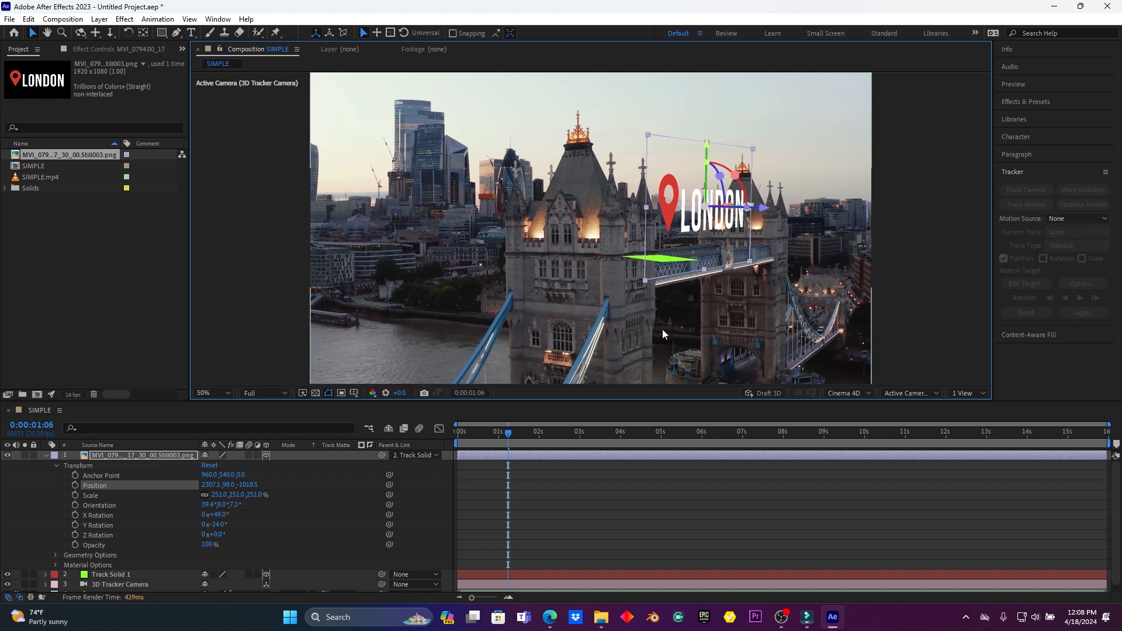
- Hide the Track Solid 1 layer and preview the composition from the first frame
left_click(47, 455)
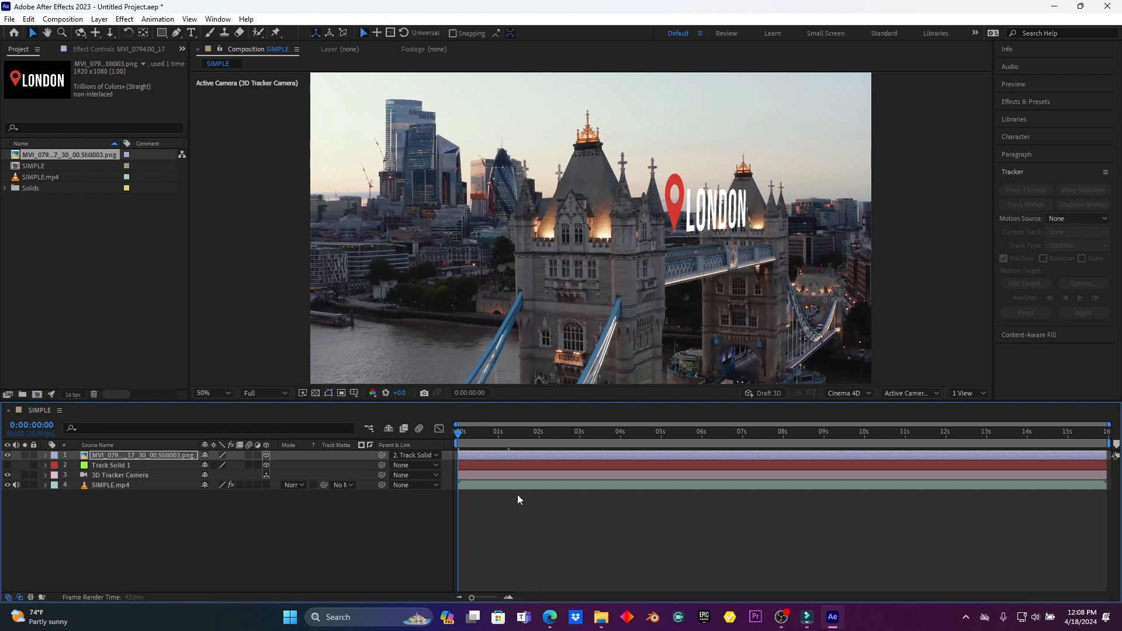
key("space")
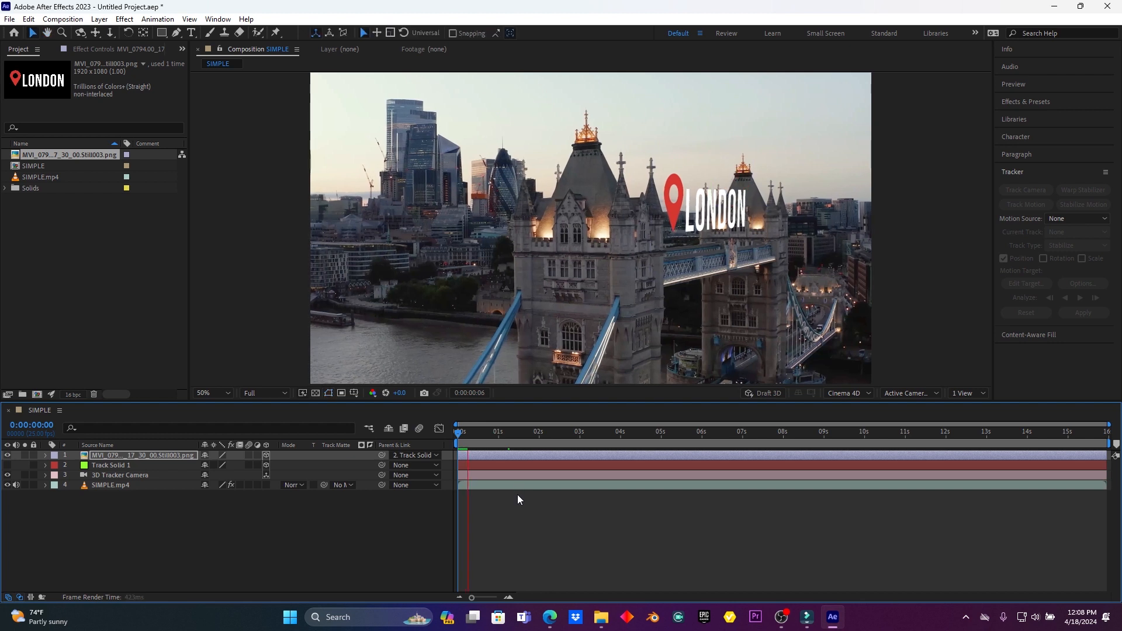